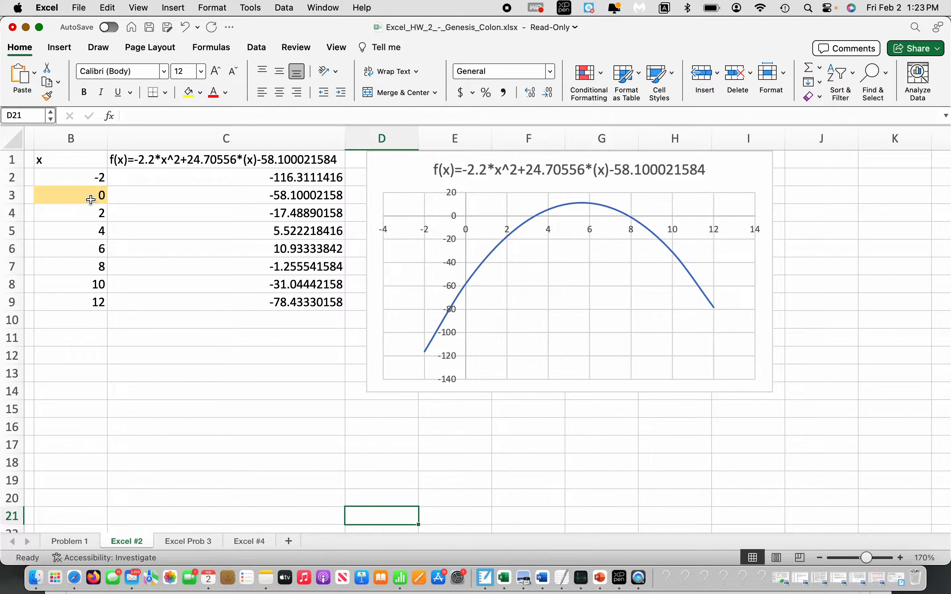
- Highlight the x = 0 row of the table, cells B3:C3, with a yellow fill
{"action": "left_click", "coordinate": [92, 198]}
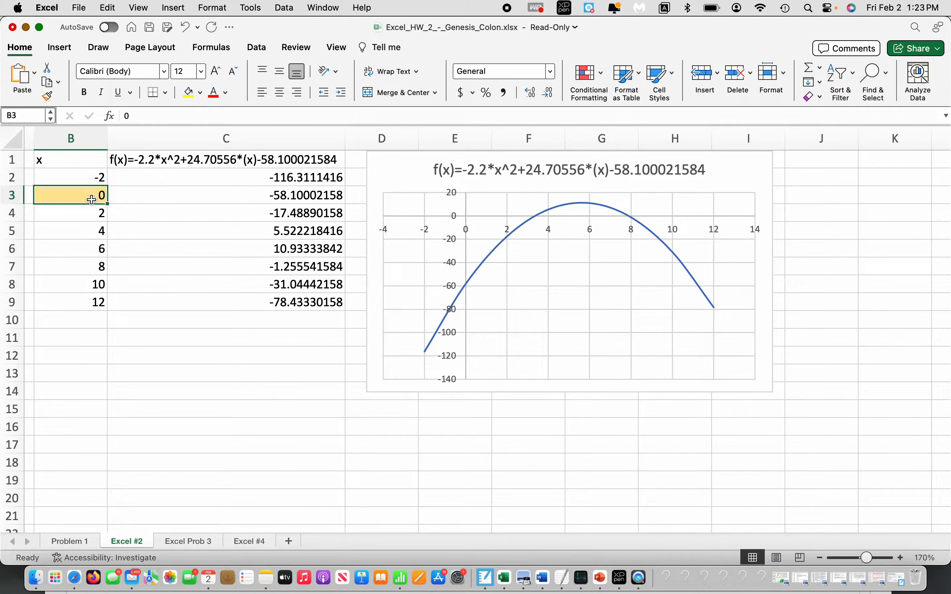
{"action": "left_click", "coordinate": [210, 203], "text": "shift"}
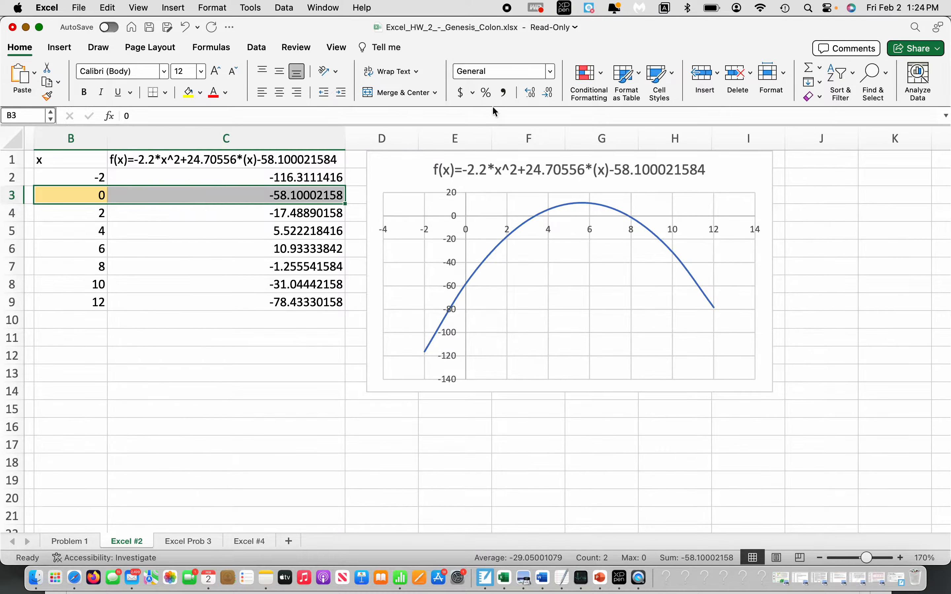
{"action": "left_click", "coordinate": [189, 93]}
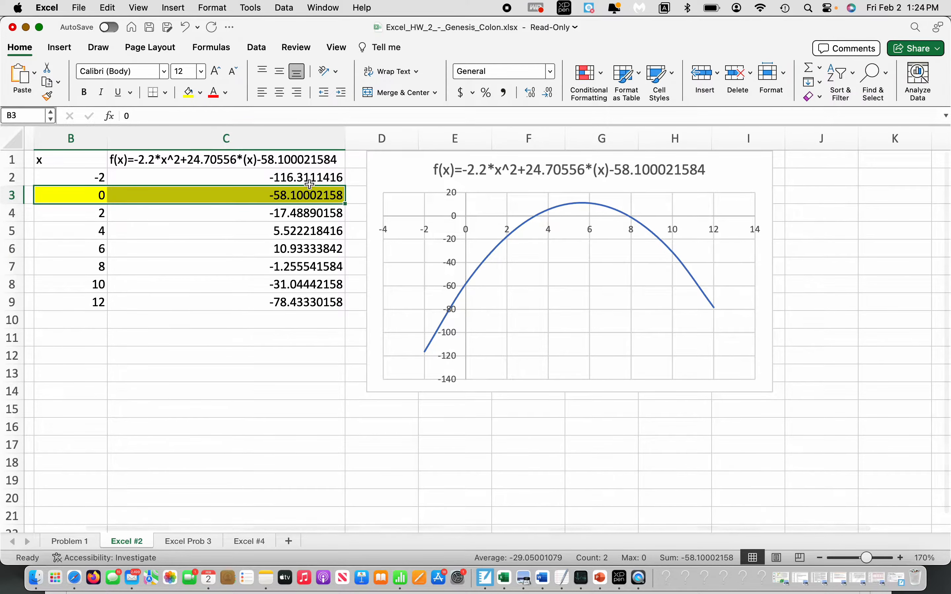
{"action": "left_click", "coordinate": [215, 369]}
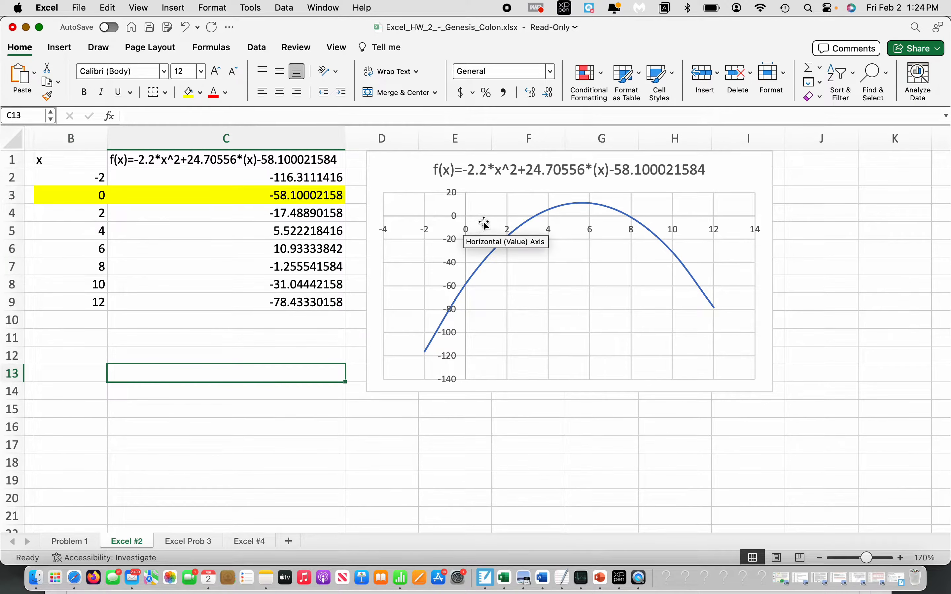
- Examine where the curve crosses the x-axis and compare the function values in C4 and C5 for the first root
{"action": "mouse_move", "coordinate": [593, 221]}
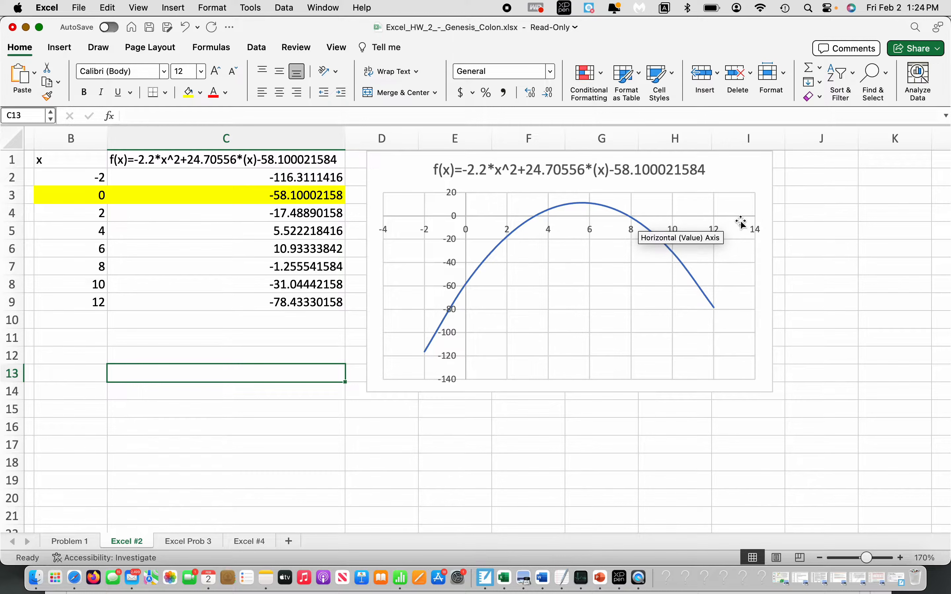
{"action": "left_click", "coordinate": [537, 221]}
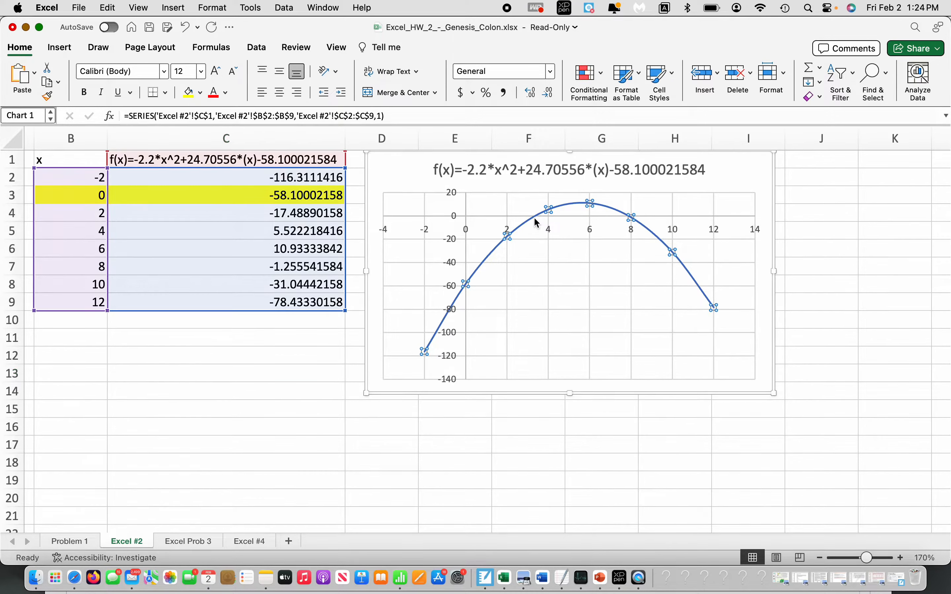
{"action": "left_click", "coordinate": [537, 222]}
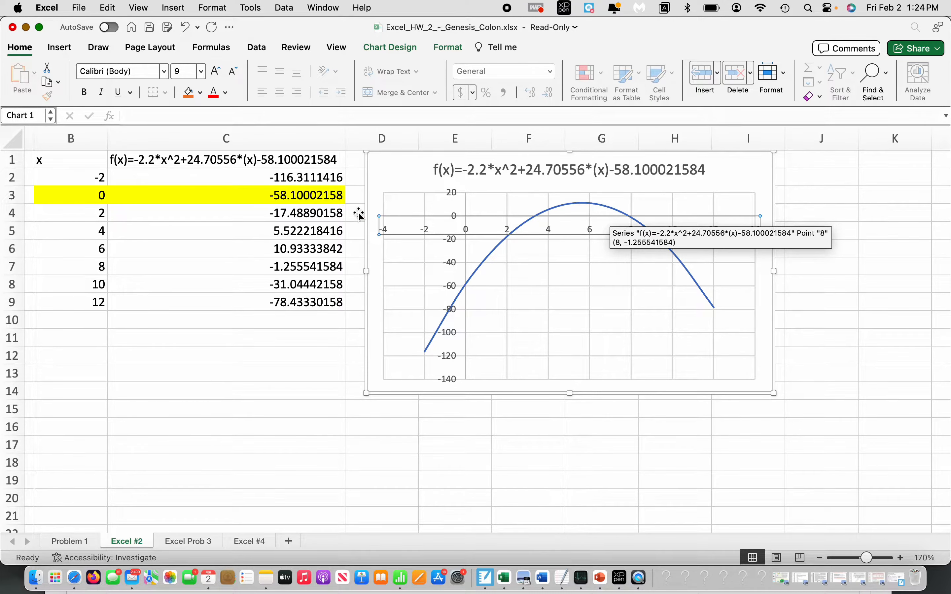
{"action": "left_click", "coordinate": [315, 178]}
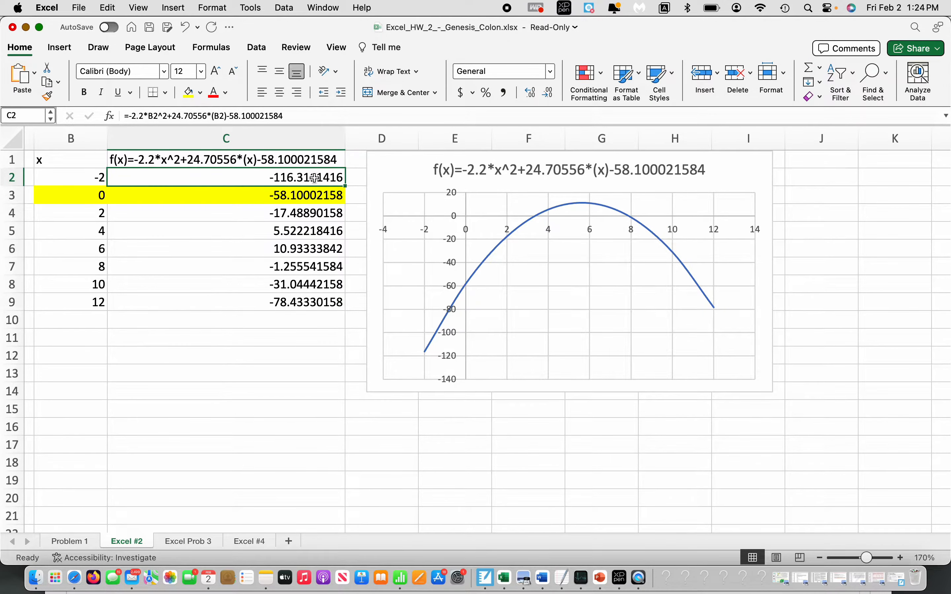
{"action": "key", "text": "Down"}
{"action": "key", "text": "Down"}
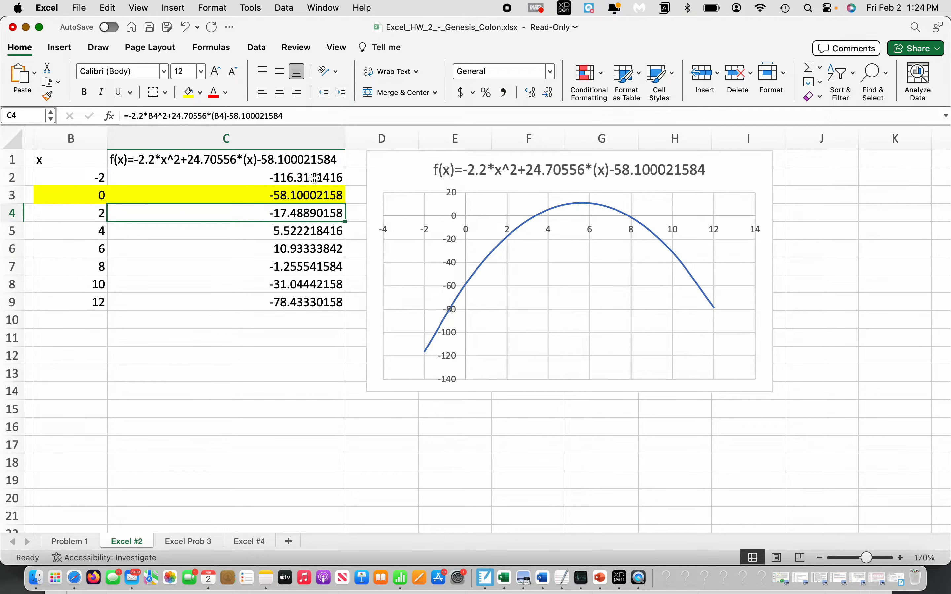
{"action": "key", "text": "Left"}
{"action": "key", "text": "Down"}
{"action": "key", "text": "Up"}
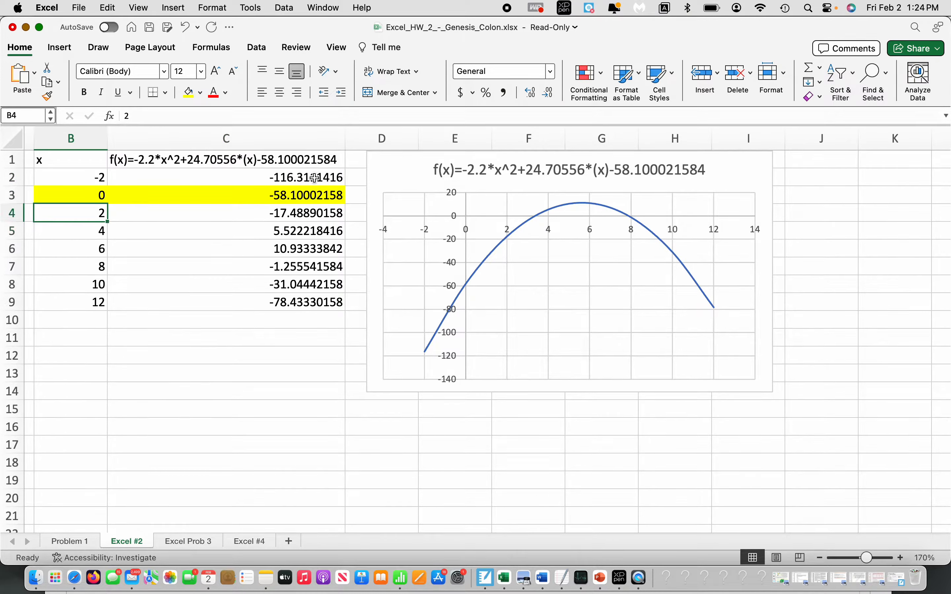
{"action": "key", "text": "Right"}
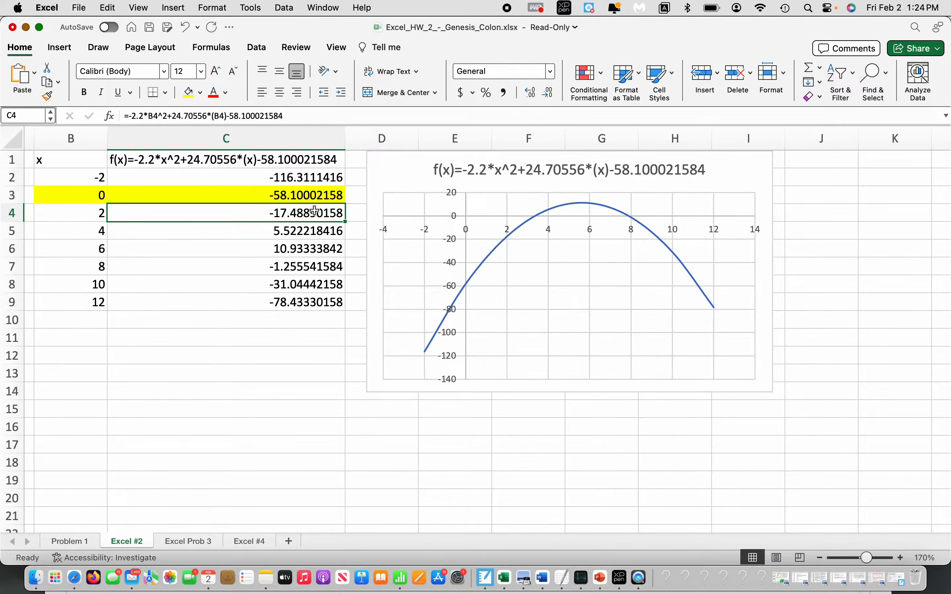
{"action": "key", "text": "Down"}
{"action": "key", "text": "Up"}
{"action": "key", "text": "Down"}
{"action": "key", "text": "Up"}
{"action": "key", "text": "Down"}
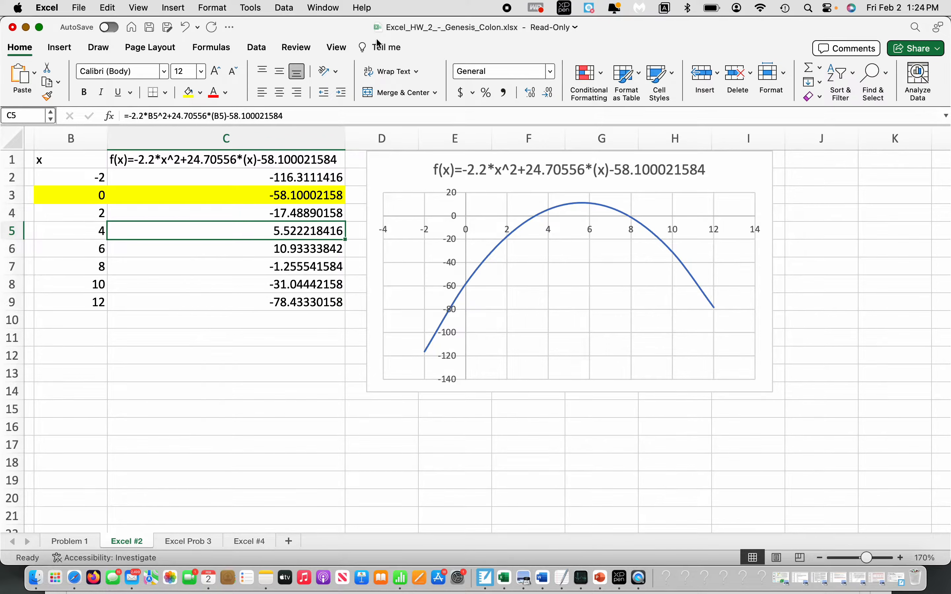
- Open Solver and set the objective to cell C5 with a target value of 0
{"action": "left_click", "coordinate": [256, 48]}
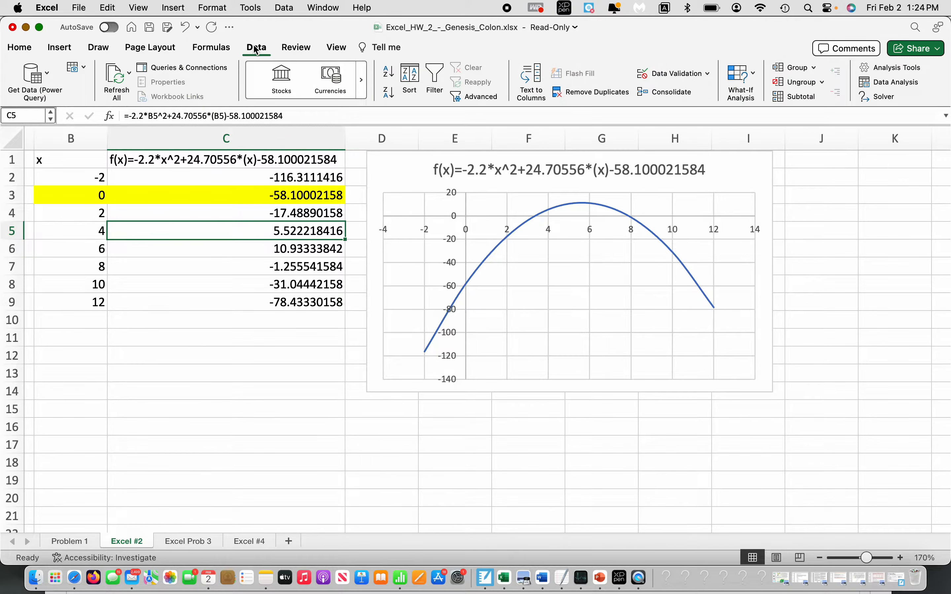
{"action": "left_click", "coordinate": [887, 97]}
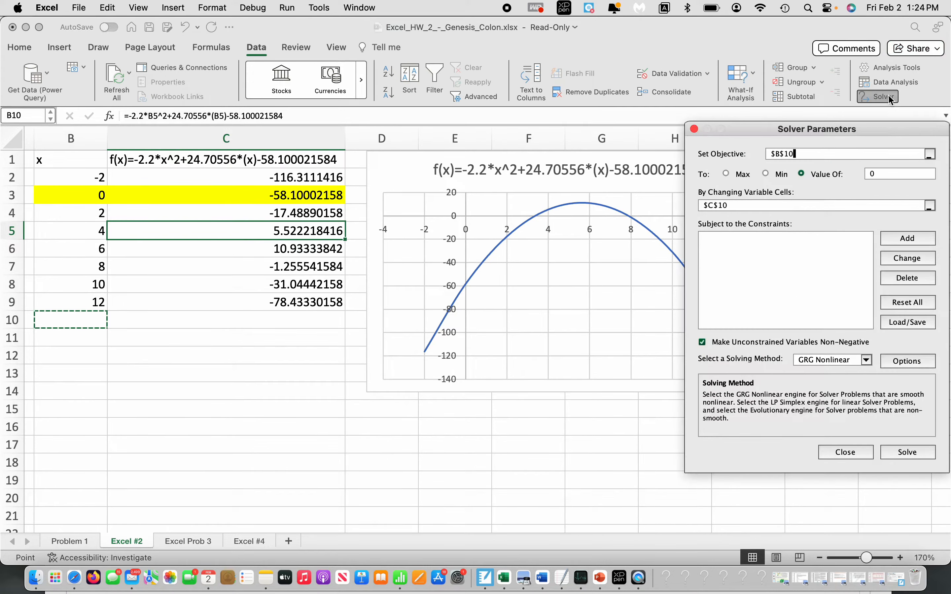
{"action": "left_click", "coordinate": [815, 154]}
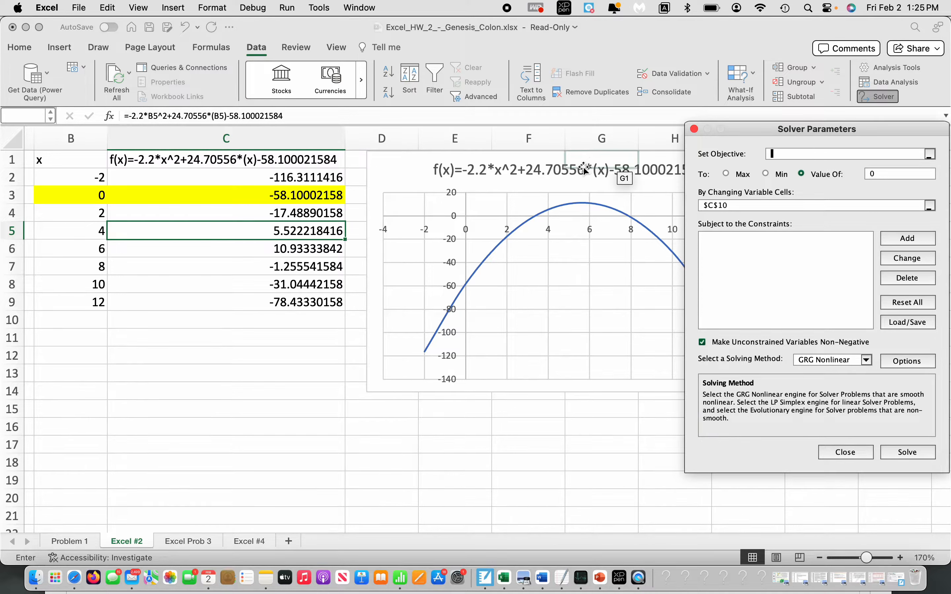
{"action": "left_click", "coordinate": [300, 231]}
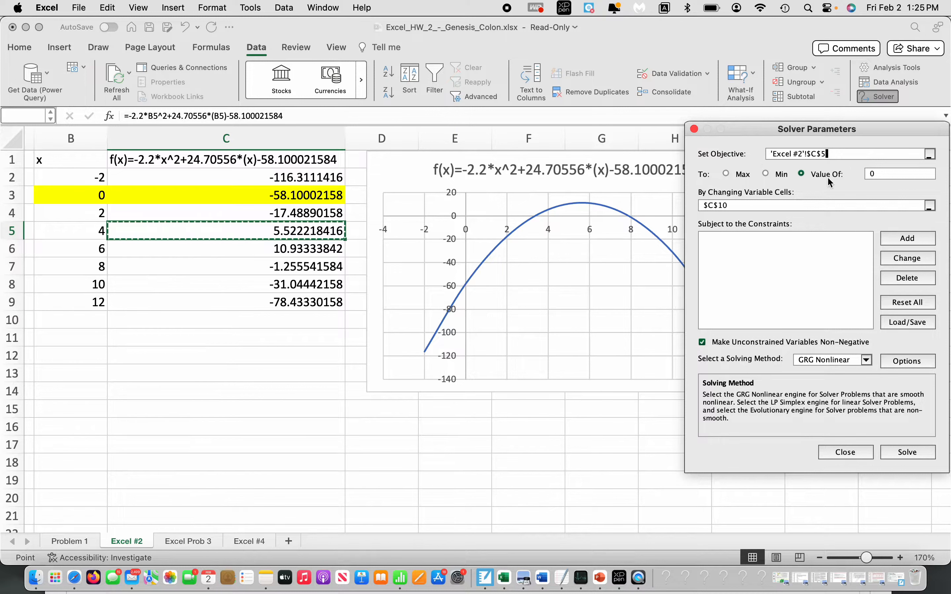
{"action": "left_click", "coordinate": [885, 175]}
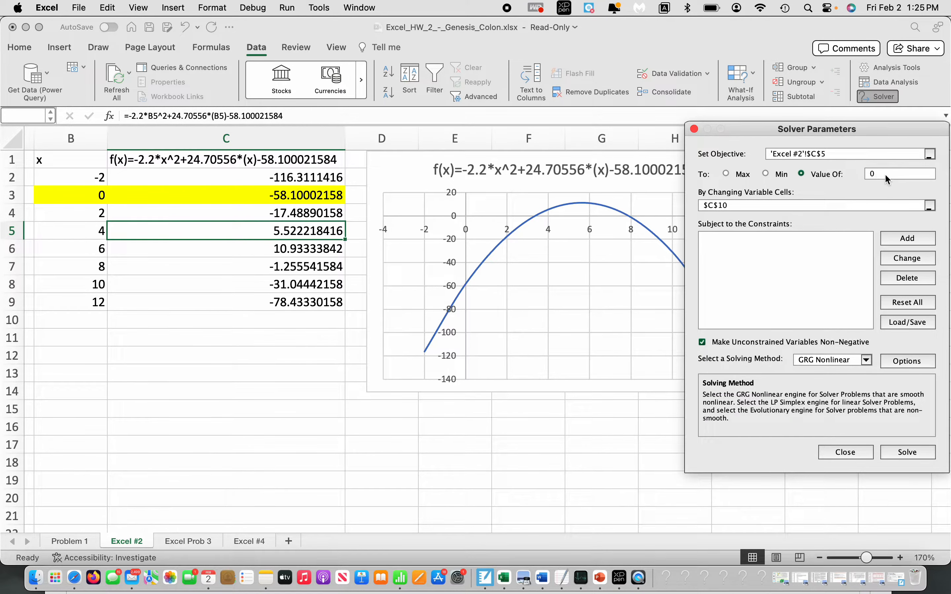
{"action": "key", "text": "BackSpace"}
- Replace Solver's changing variable cell with B5
{"action": "left_click", "coordinate": [765, 204]}
{"action": "key", "text": "BackSpace"}
{"action": "key", "text": "BackSpace"}
{"action": "key", "text": "BackSpace"}
{"action": "key", "text": "BackSpace"}
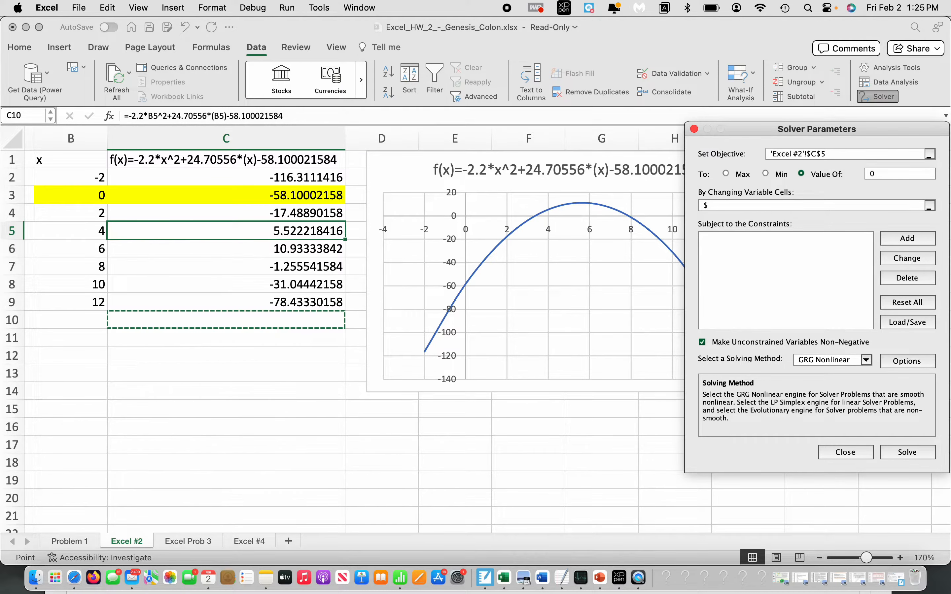
{"action": "key", "text": "BackSpace"}
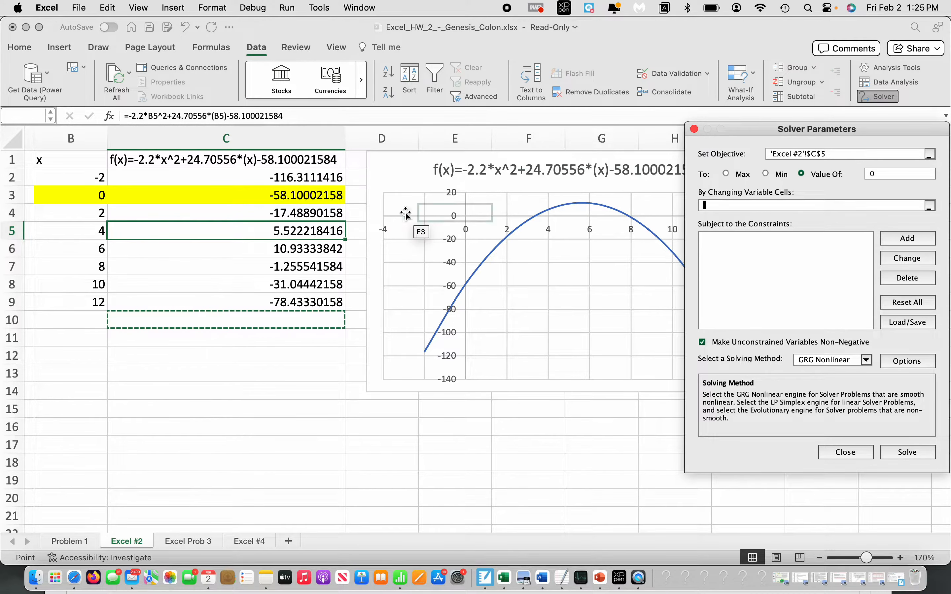
{"action": "left_click", "coordinate": [100, 235]}
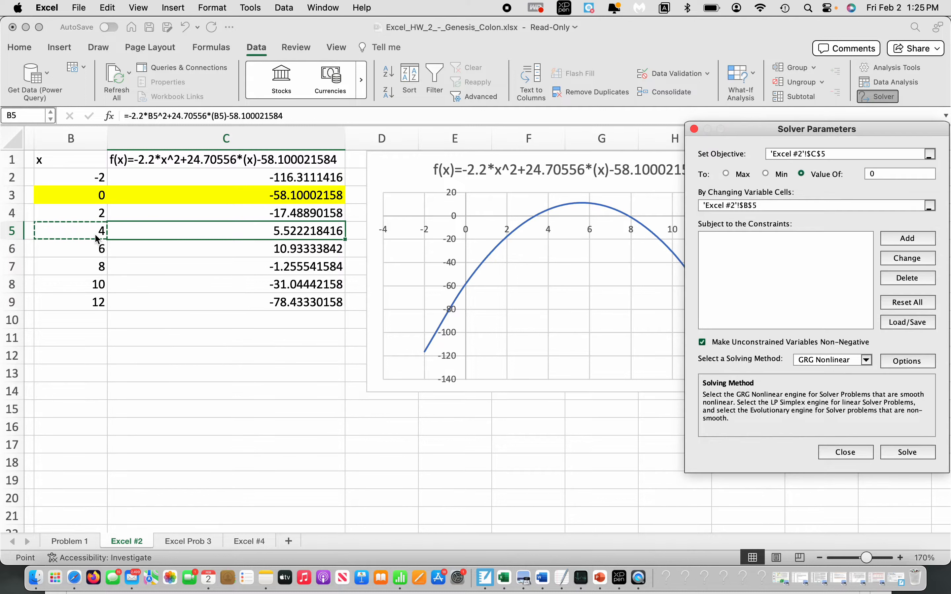
- Turn off the non-negative restriction for unconstrained variables, solve, and keep the Solver solution
{"action": "left_click", "coordinate": [702, 342]}
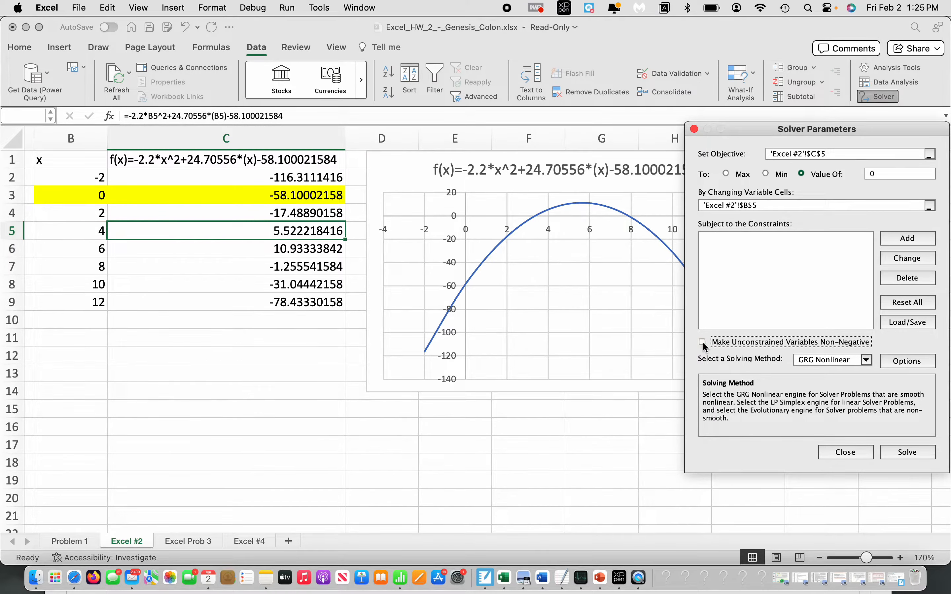
{"action": "left_click", "coordinate": [916, 453]}
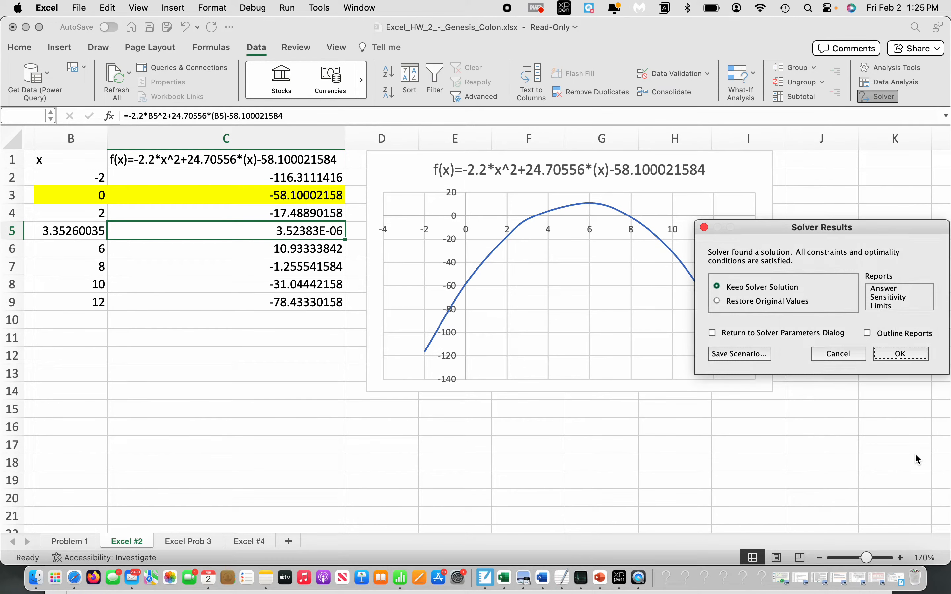
{"action": "left_click", "coordinate": [900, 353]}
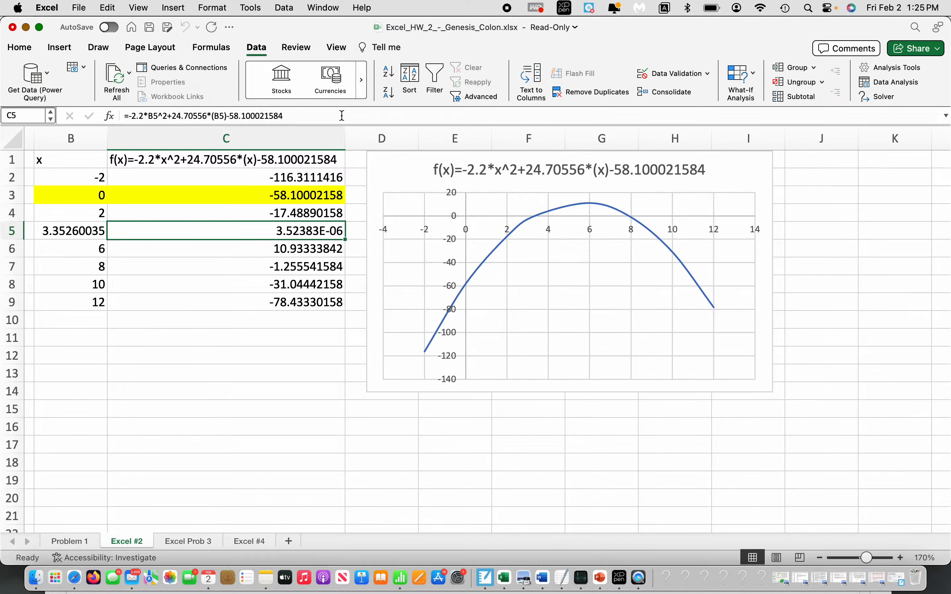
- Apply the Number format with two decimals to the function value in C5
{"action": "left_click", "coordinate": [21, 48]}
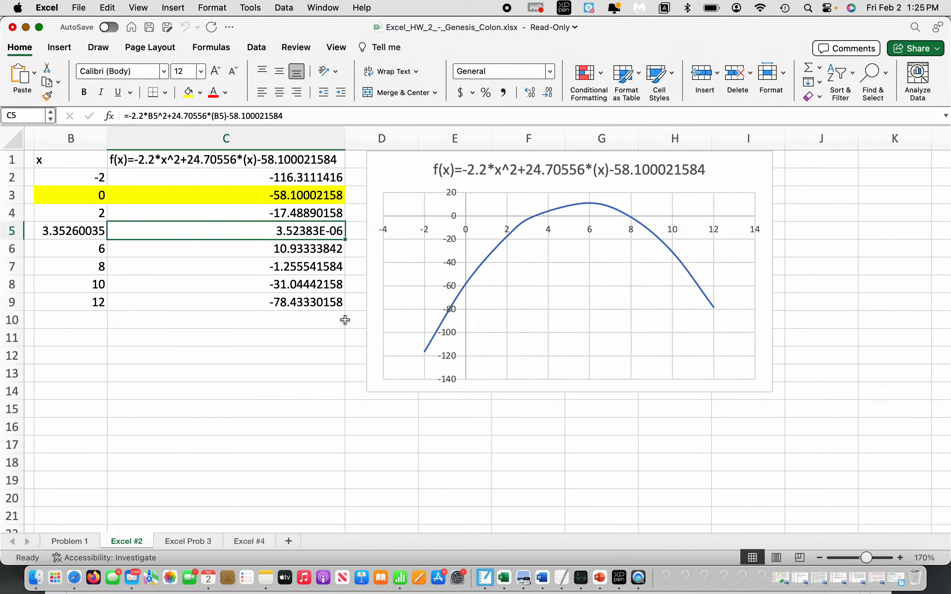
{"action": "left_click", "coordinate": [552, 71]}
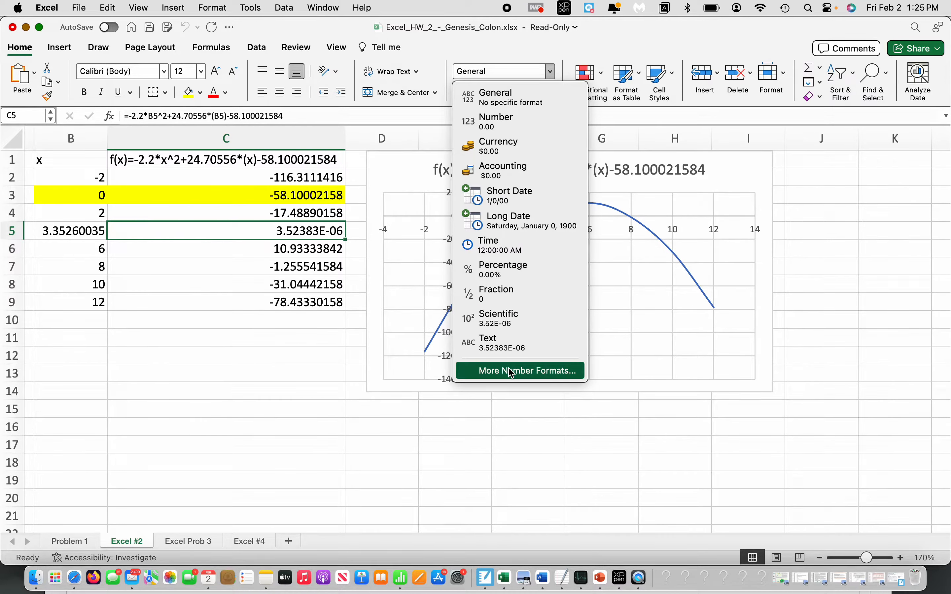
{"action": "left_click", "coordinate": [489, 127]}
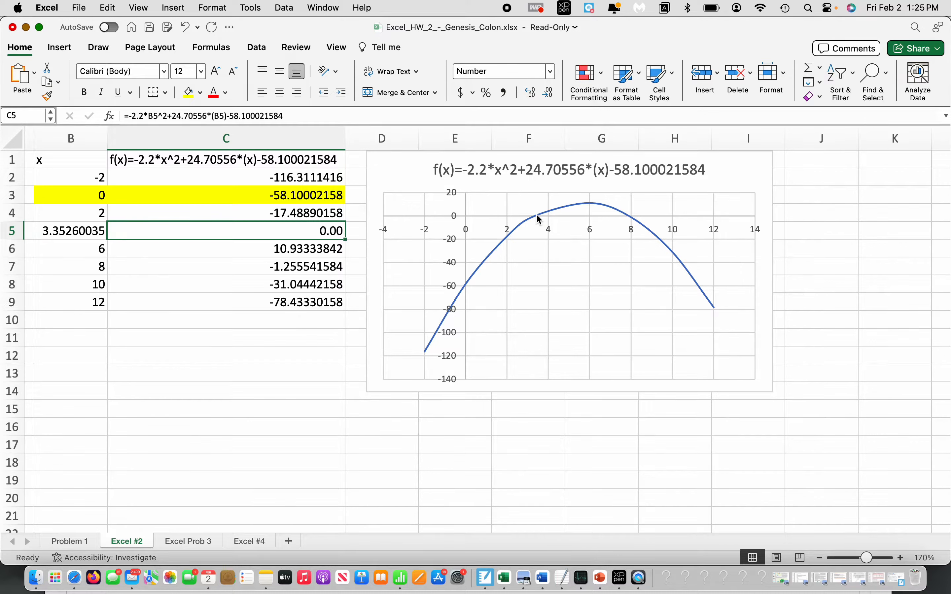
- Examine the curve's x-axis crossings and compare the function values in C6 and C7 for the second root
{"action": "mouse_move", "coordinate": [535, 217]}
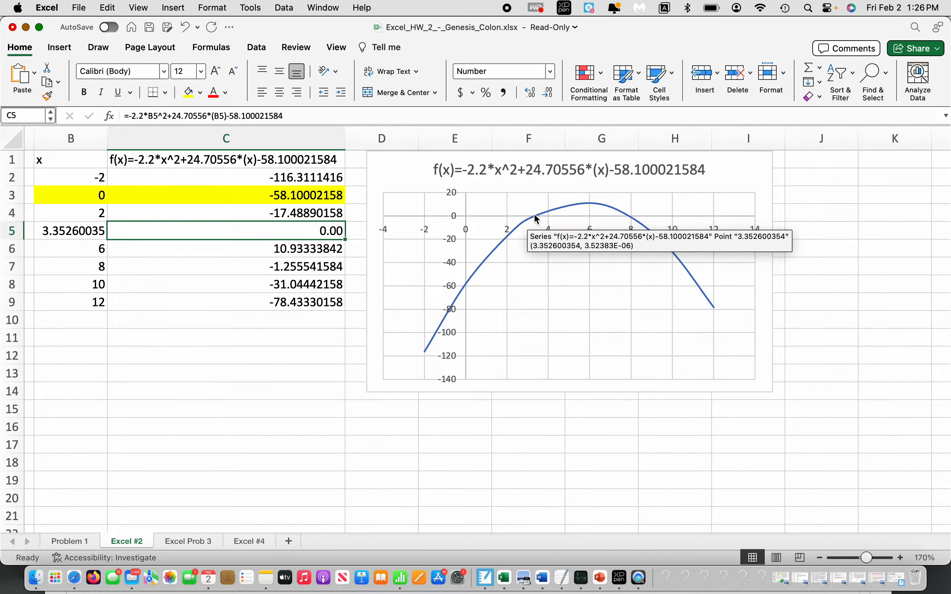
{"action": "mouse_move", "coordinate": [630, 219]}
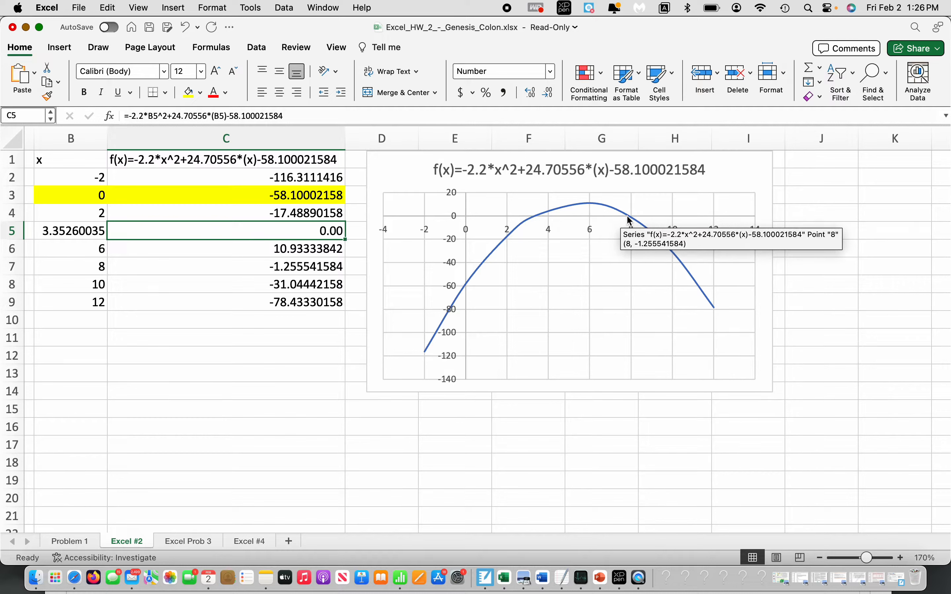
{"action": "left_click", "coordinate": [97, 248]}
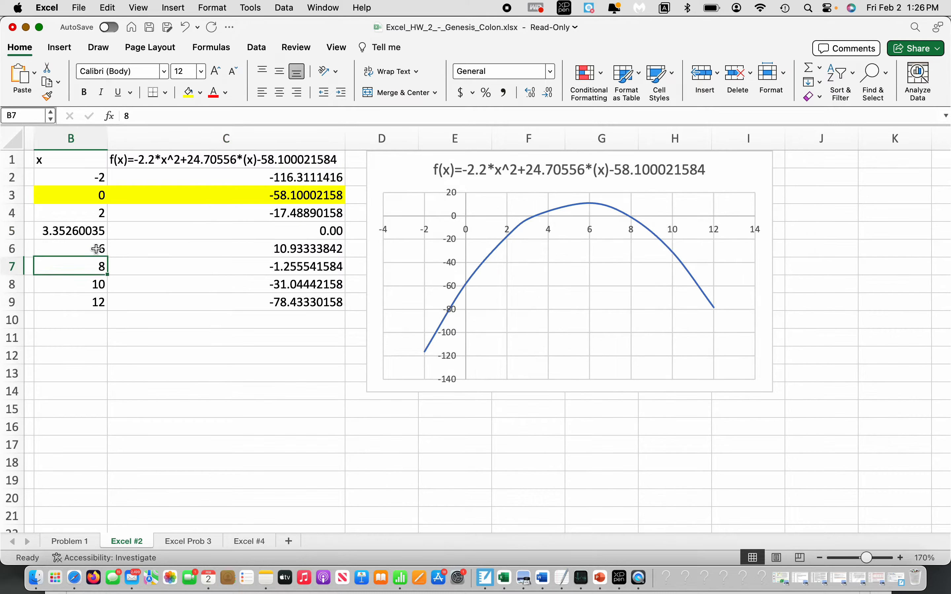
{"action": "key", "text": "Right"}
{"action": "key", "text": "Right"}
{"action": "key", "text": "Left"}
{"action": "key", "text": "Down"}
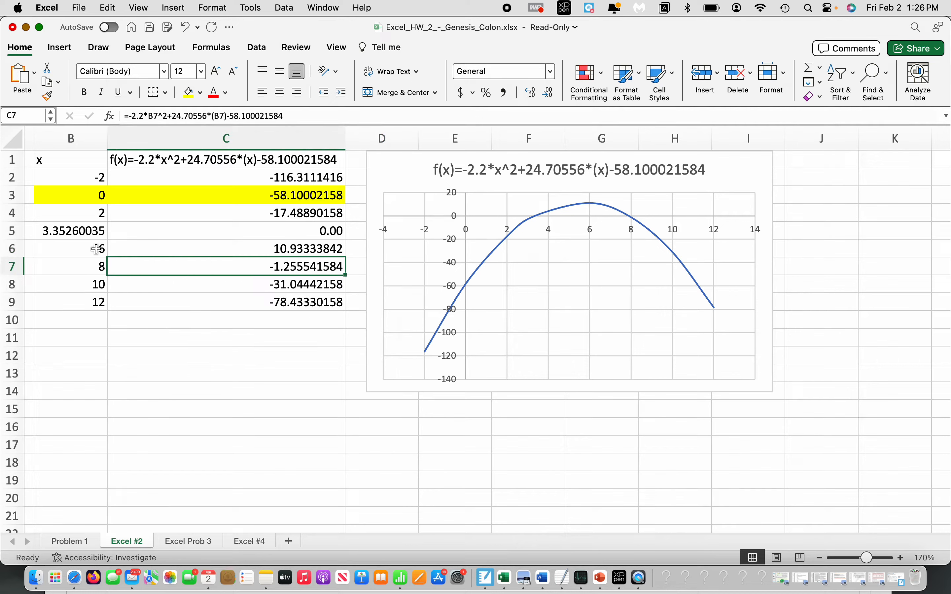
{"action": "key", "text": "Up"}
{"action": "key", "text": "Down"}
{"action": "key", "text": "Up"}
{"action": "key", "text": "Down"}
{"action": "mouse_move", "coordinate": [625, 215]}
- Reopen Solver and set the objective to cell C7 with a target value of 0
{"action": "left_click", "coordinate": [255, 49]}
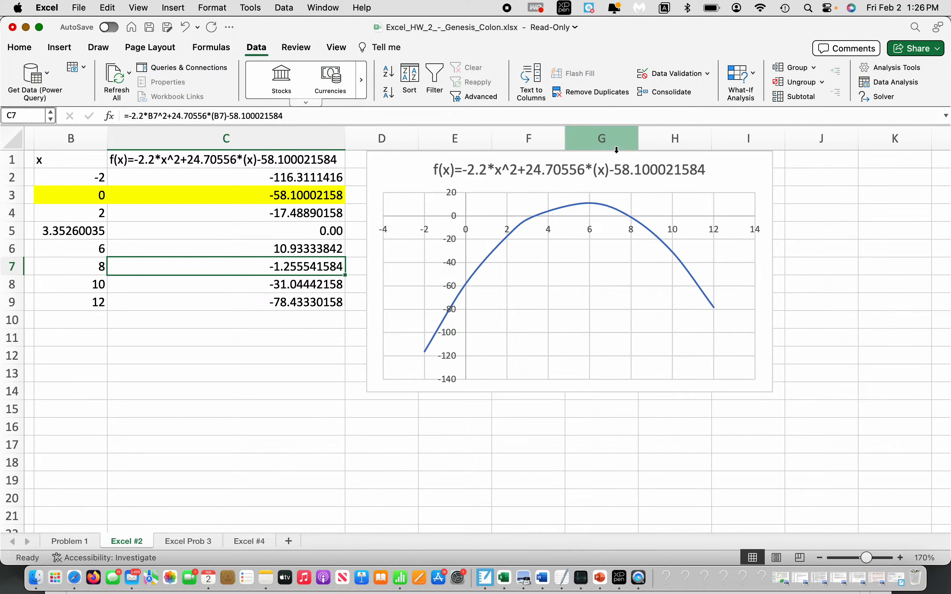
{"action": "left_click", "coordinate": [878, 97]}
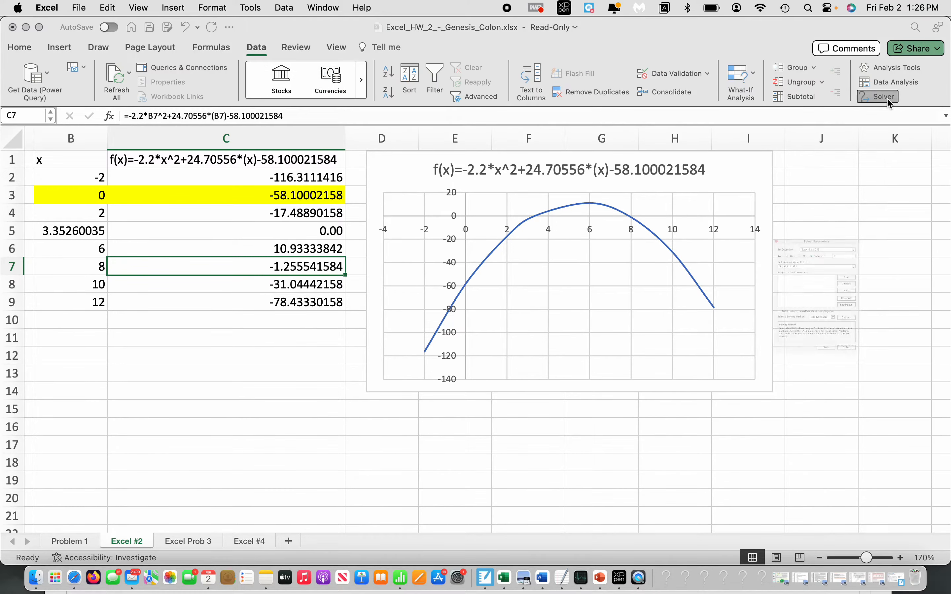
{"action": "left_click", "coordinate": [863, 152]}
{"action": "key", "text": "BackSpace"}
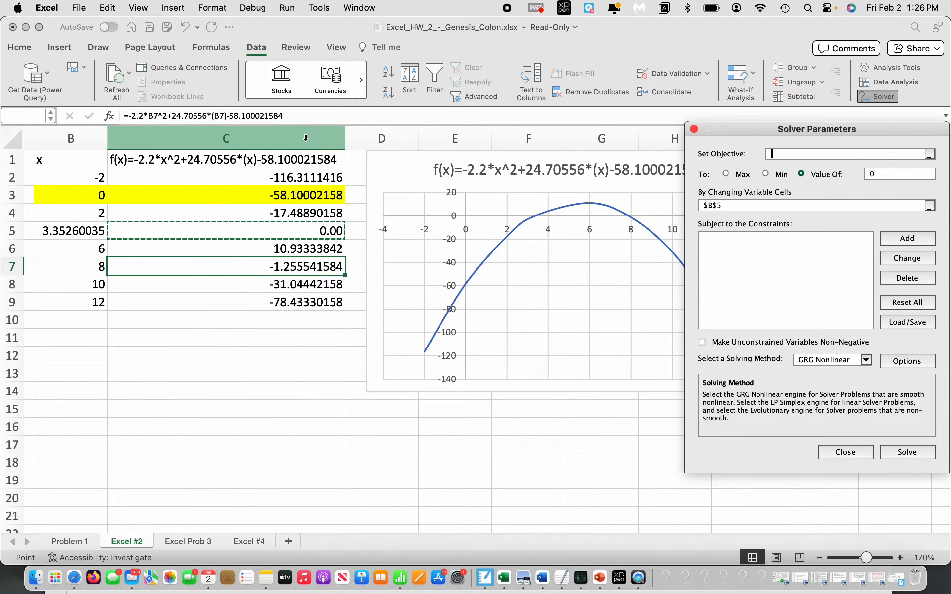
{"action": "left_click", "coordinate": [305, 276]}
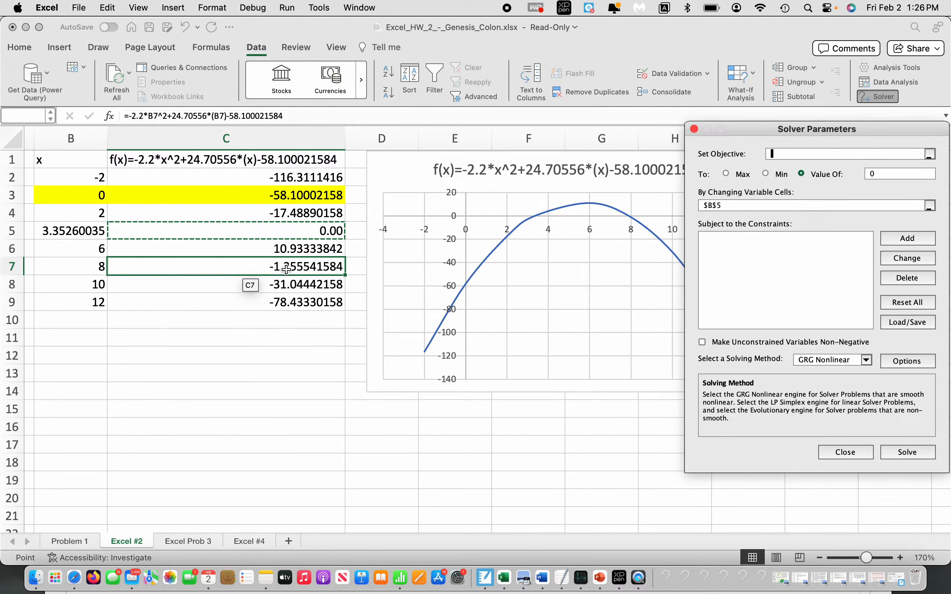
{"action": "left_click", "coordinate": [882, 177]}
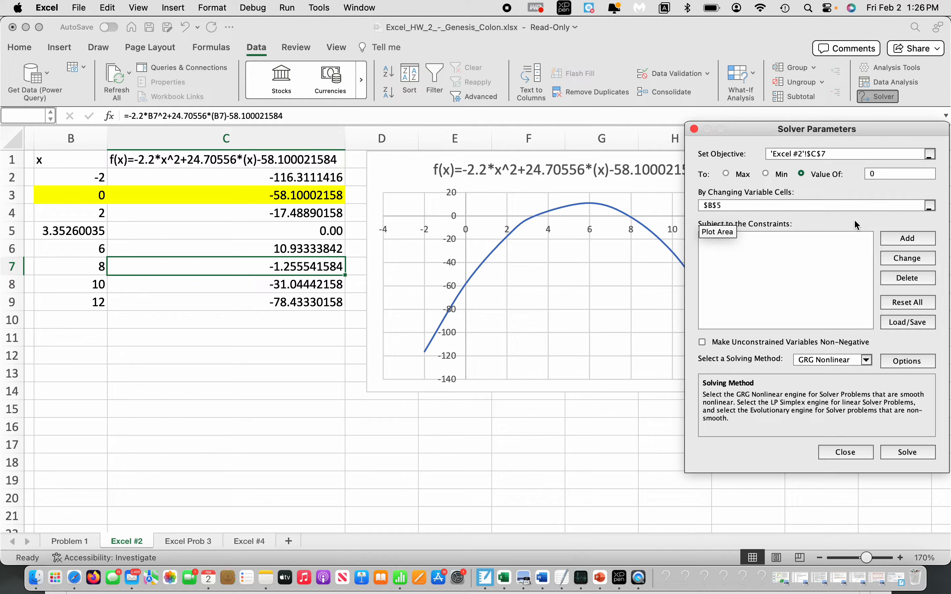
- Replace Solver's changing variable cell with B7, solve for the second root, and keep the Solver solution
{"action": "left_click", "coordinate": [762, 206]}
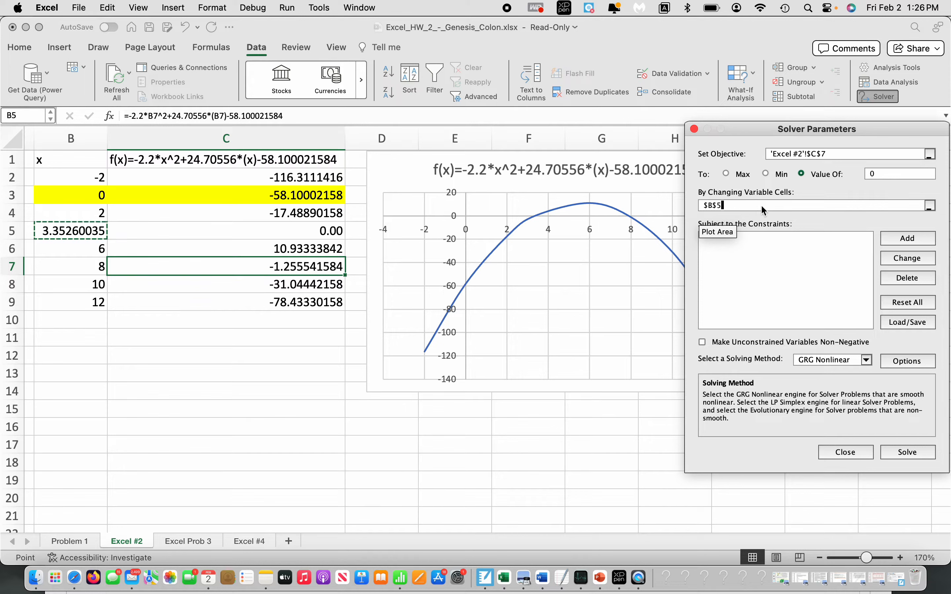
{"action": "key", "text": "BackSpace"}
{"action": "key", "text": "BackSpace"}
{"action": "key", "text": "BackSpace"}
{"action": "key", "text": "BackSpace"}
{"action": "left_click", "coordinate": [93, 275]}
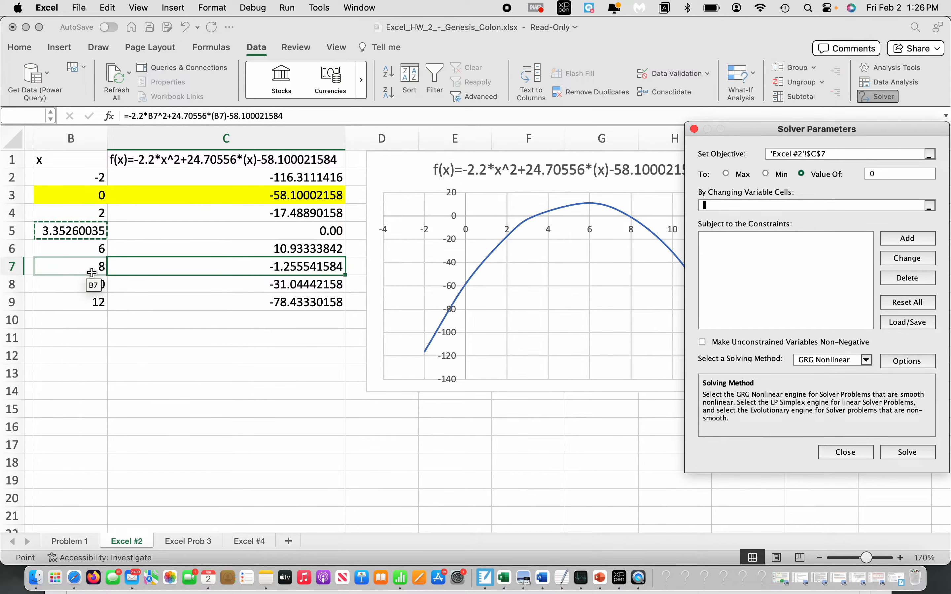
{"action": "key", "text": "Return"}
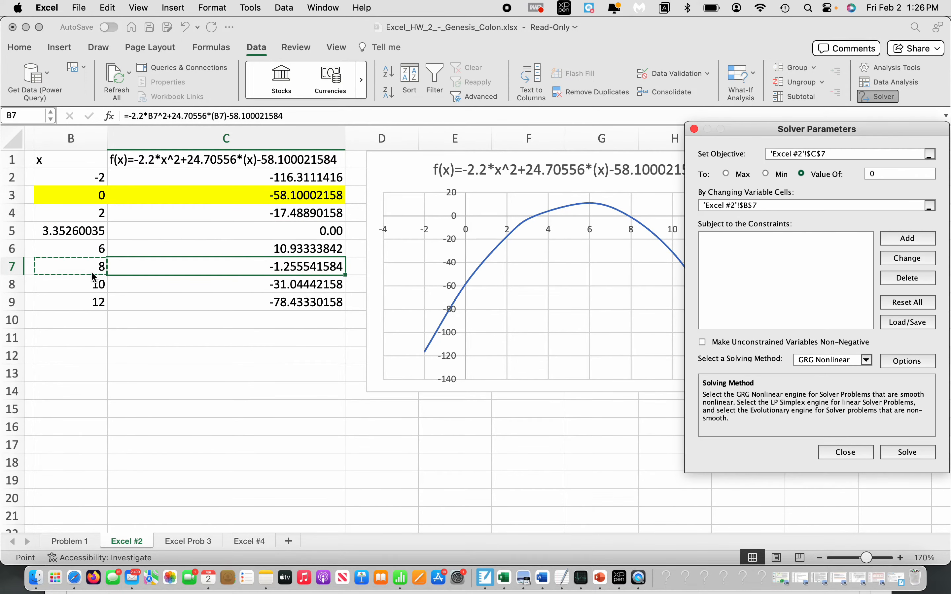
{"action": "left_click", "coordinate": [916, 451]}
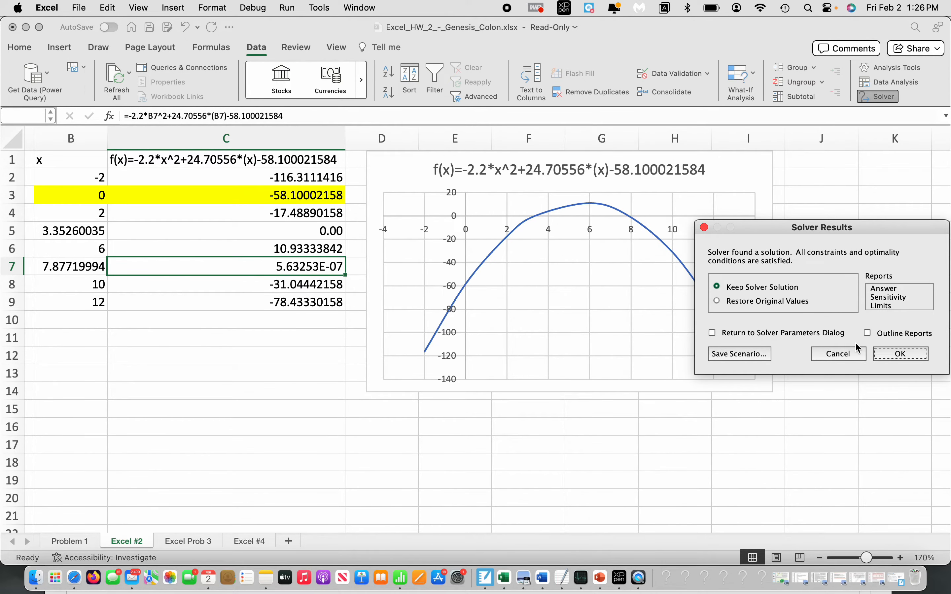
{"action": "left_click", "coordinate": [898, 353]}
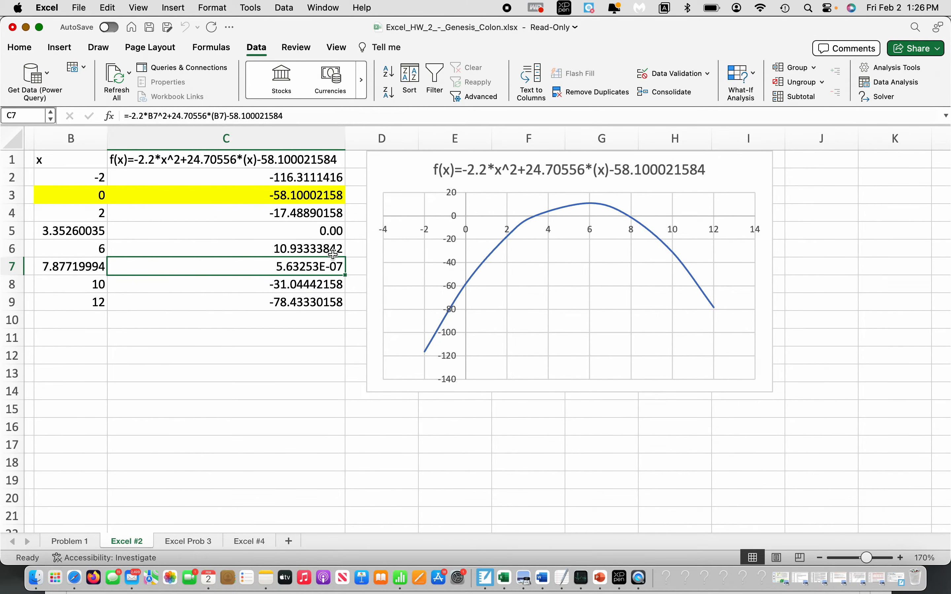
- Apply the Number format with two decimals to the function value in C7
{"action": "right_click", "coordinate": [316, 271]}
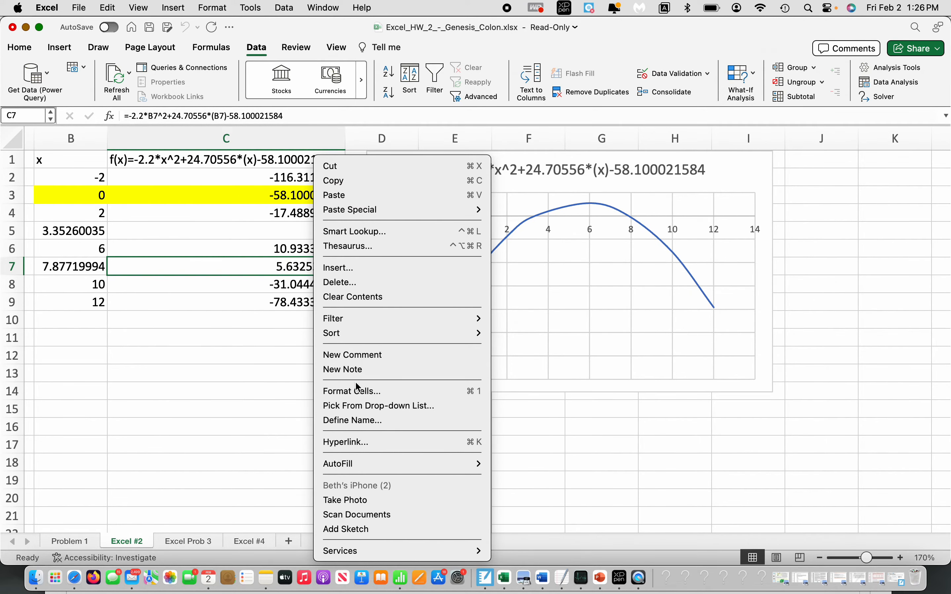
{"action": "left_click", "coordinate": [356, 391]}
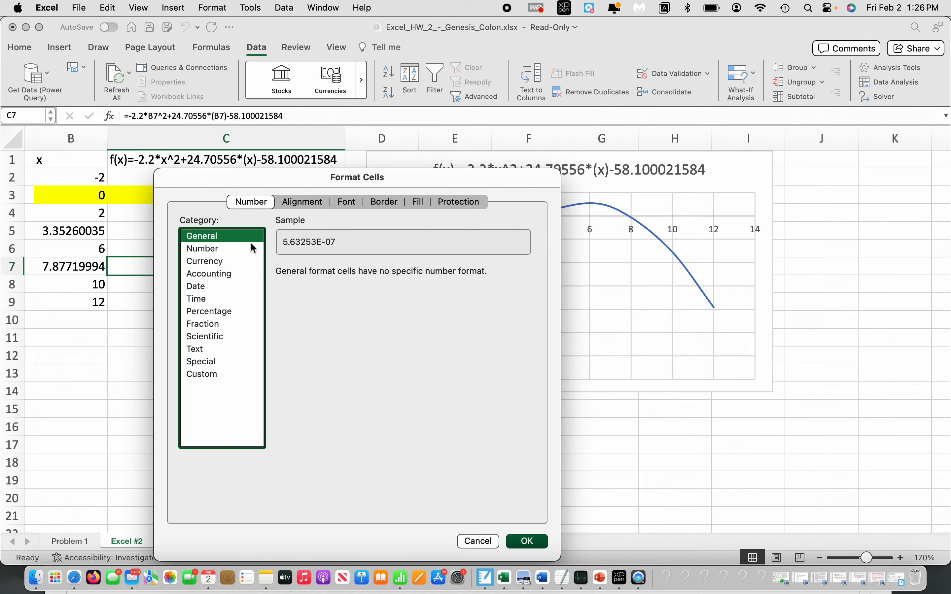
{"action": "left_click", "coordinate": [213, 249]}
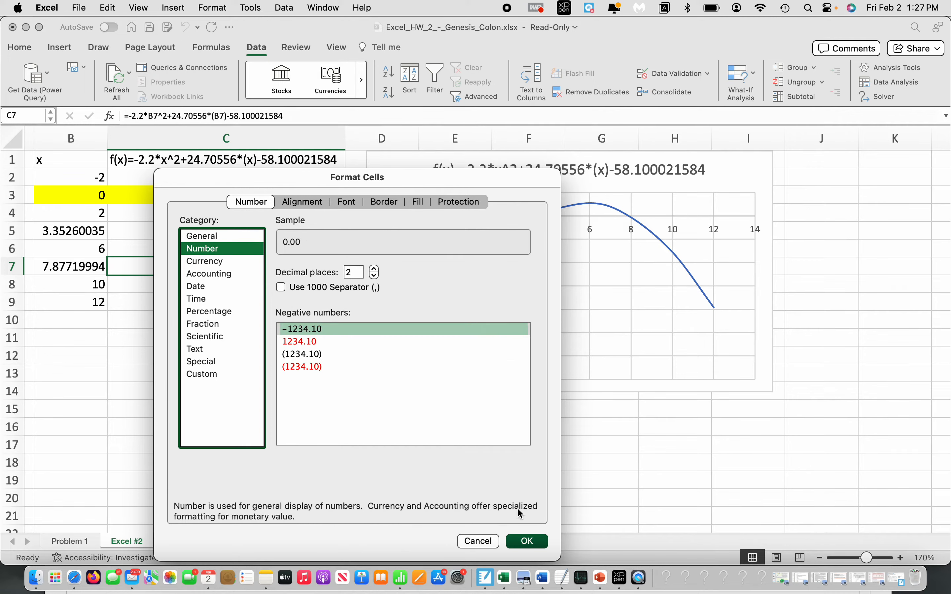
{"action": "left_click", "coordinate": [528, 542]}
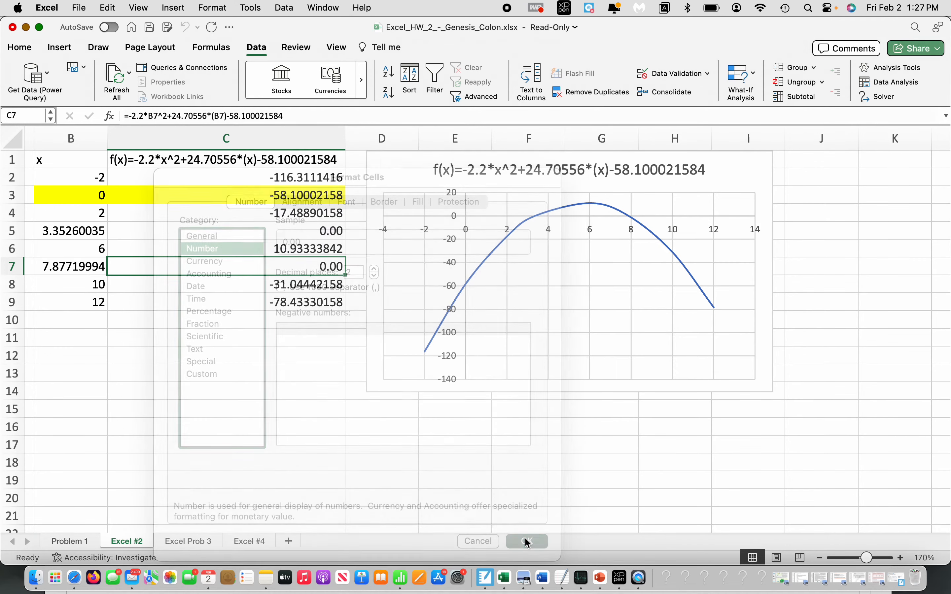
- Review both x-intercept pairs in rows 5 and 7 against the points where the curve crosses the x-axis
{"action": "left_click", "coordinate": [88, 233]}
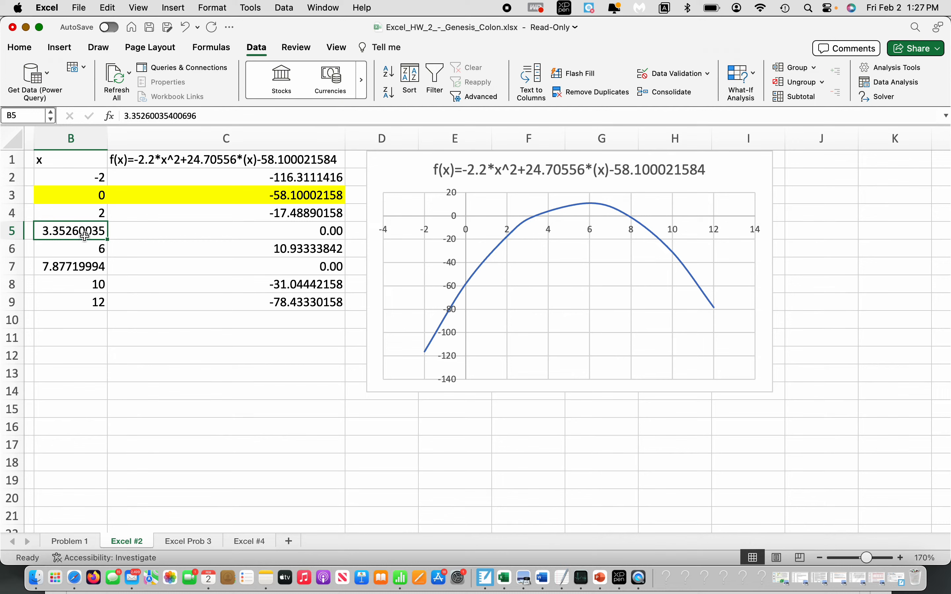
{"action": "key", "text": "Right"}
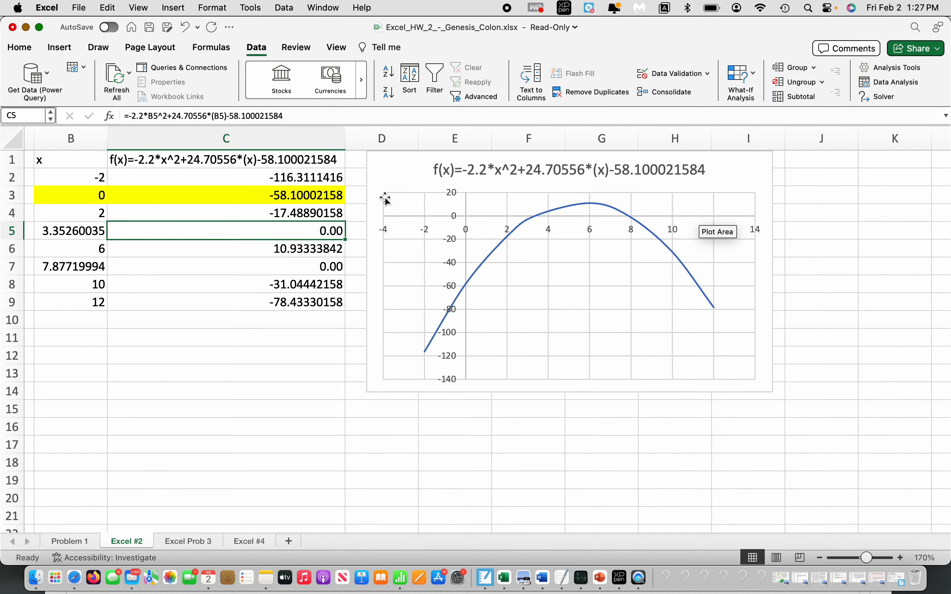
{"action": "left_click", "coordinate": [67, 268]}
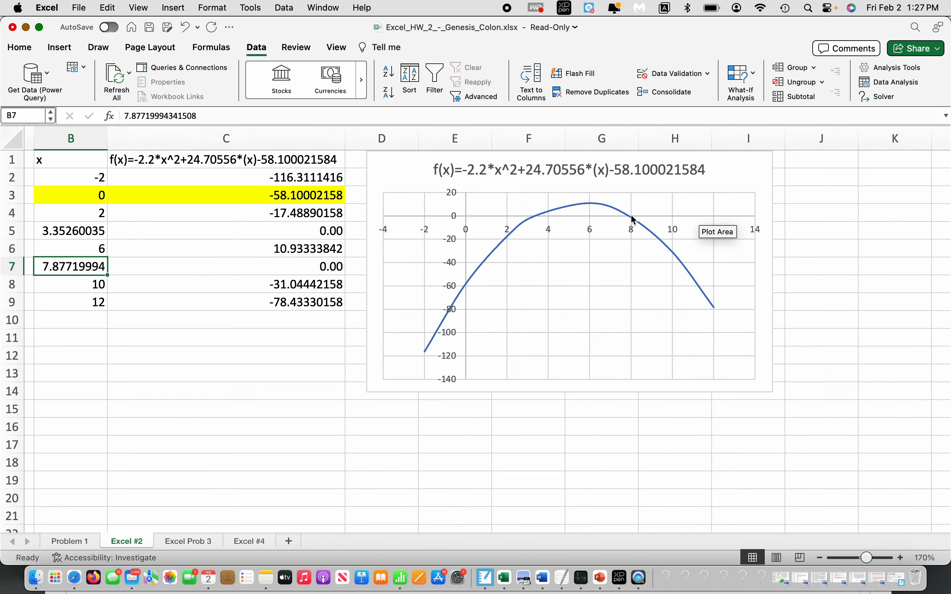
{"action": "left_click", "coordinate": [329, 268]}
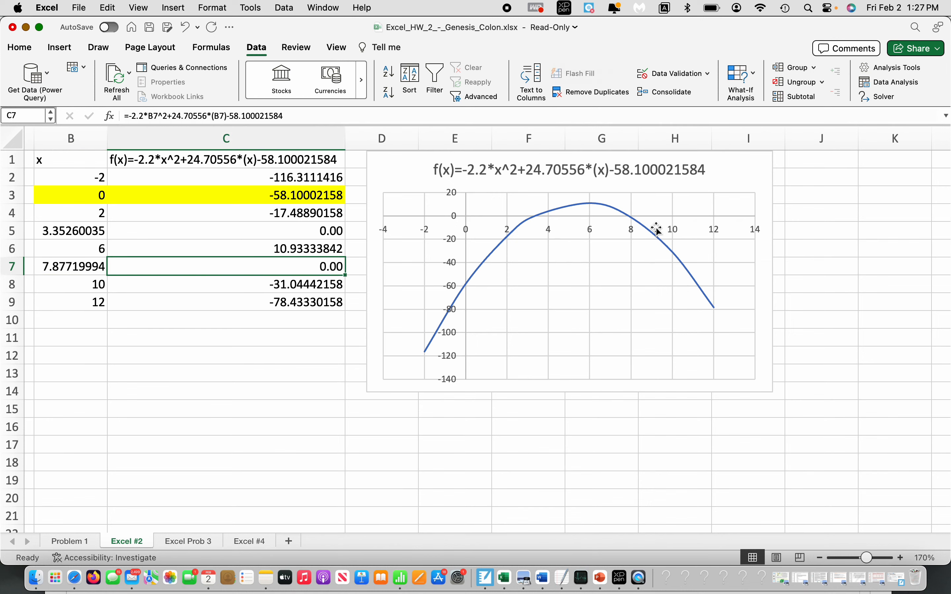